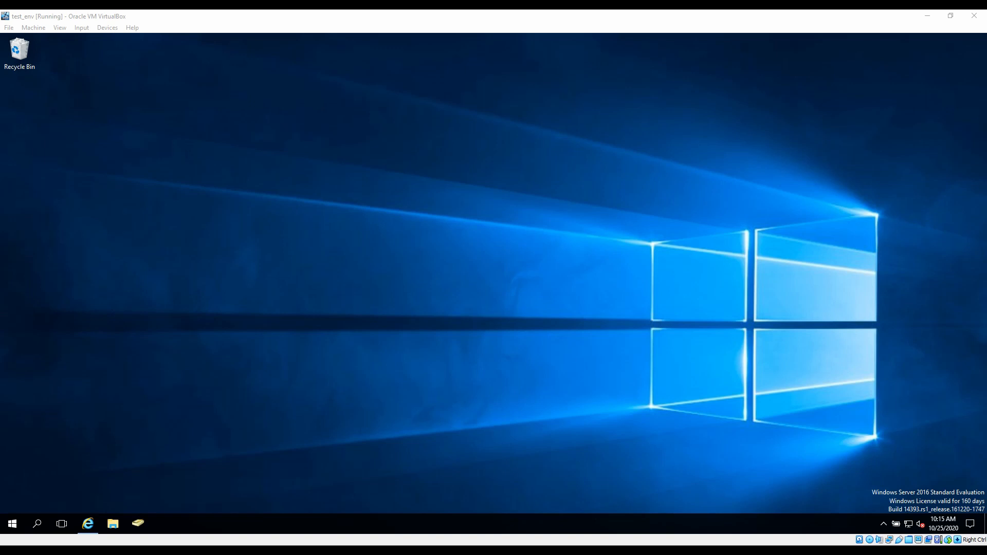
Step: Restore the Exchange admin center groups page listing the Second Trial distribution group
click(88, 524)
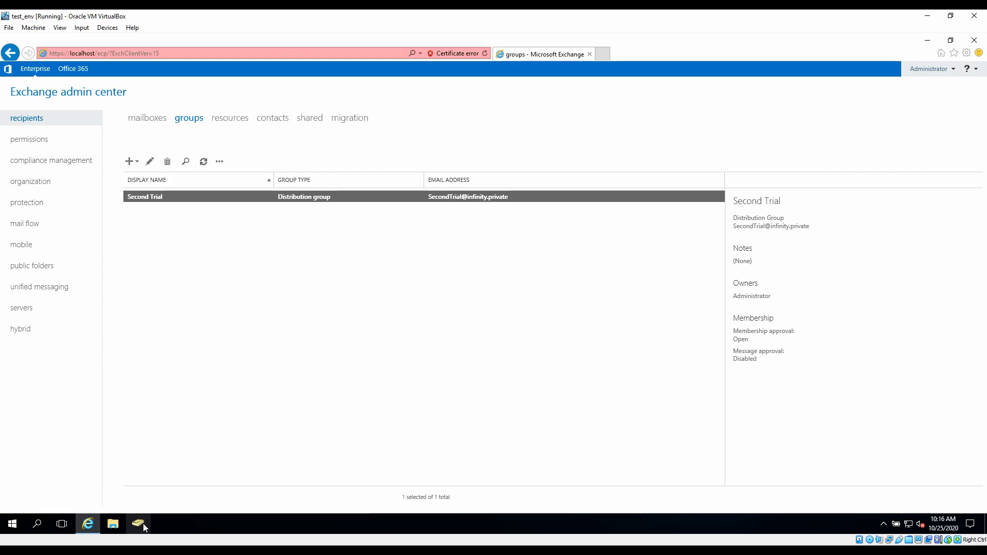
Step: Search infinity.private for 'second trial' and open the Second Trial group's properties
click(143, 523)
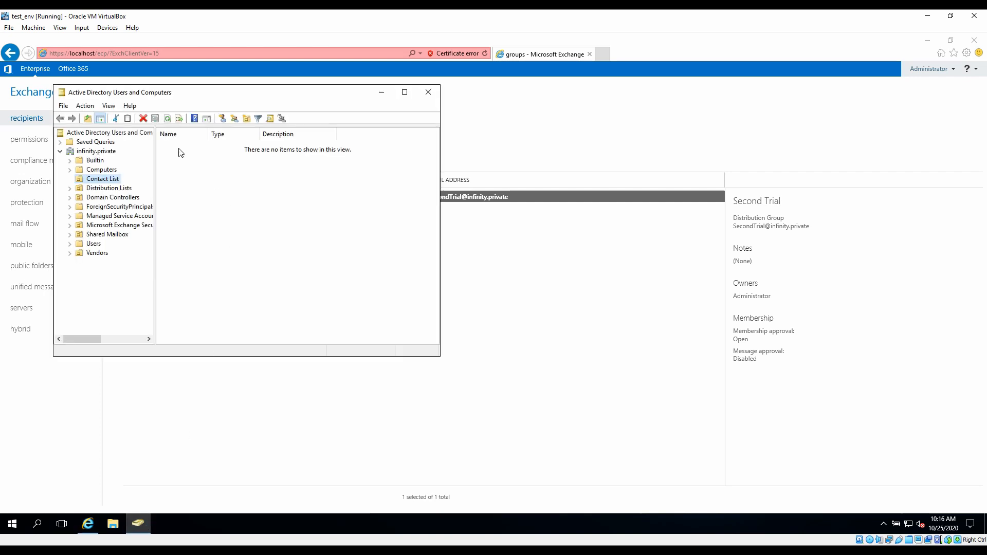
right_click(100, 151)
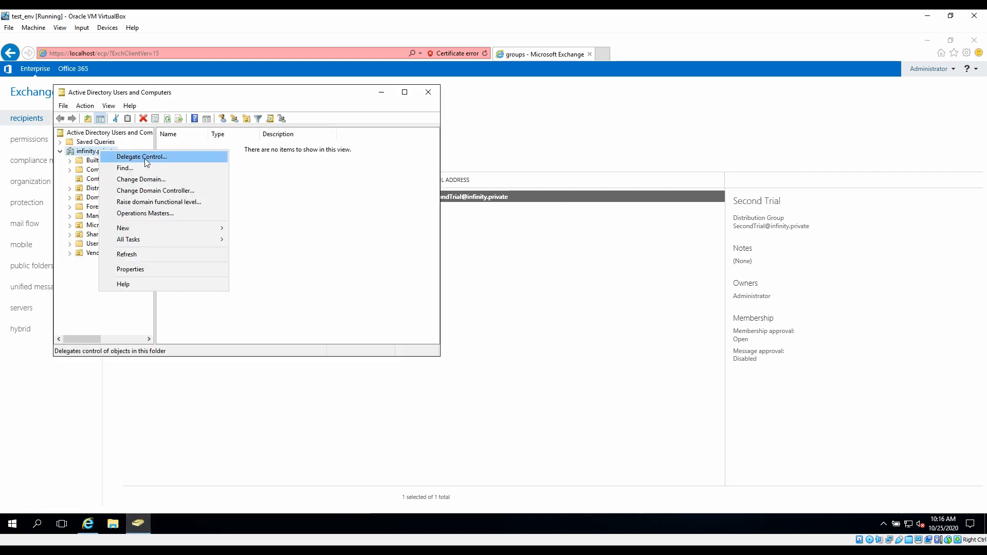
click(146, 169)
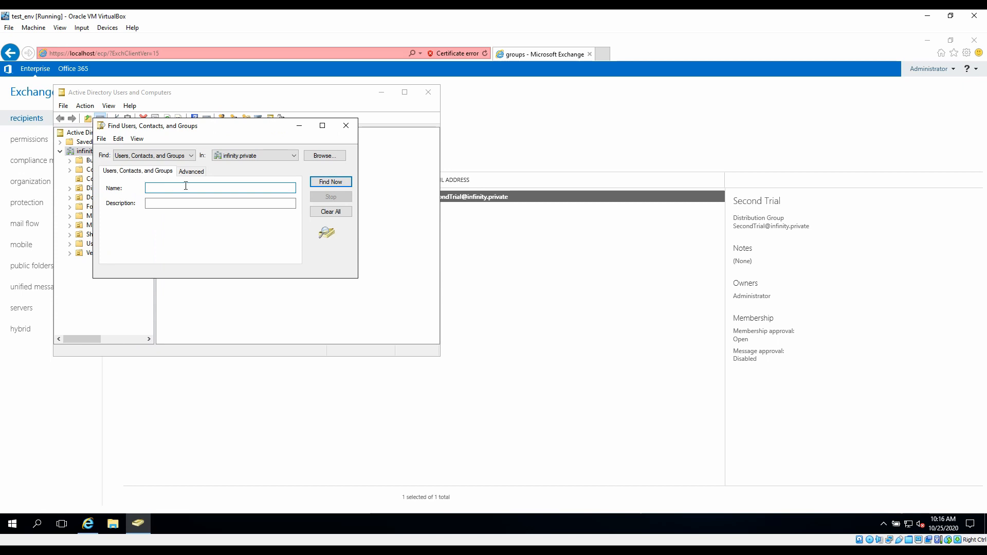
text(second trial)
key(Return)
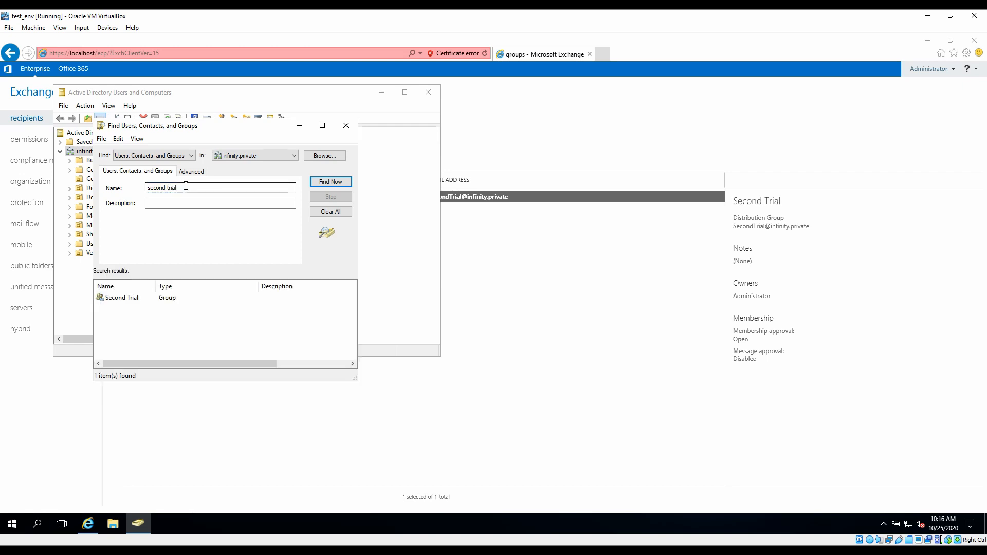
double_click(124, 298)
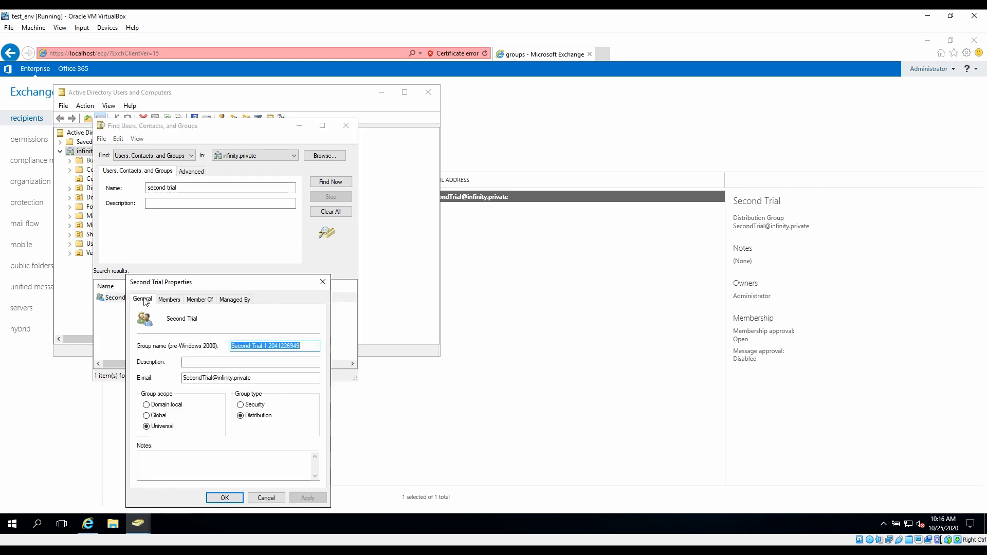
Step: On the Members tab, add the first user account by name and apply the change
click(171, 300)
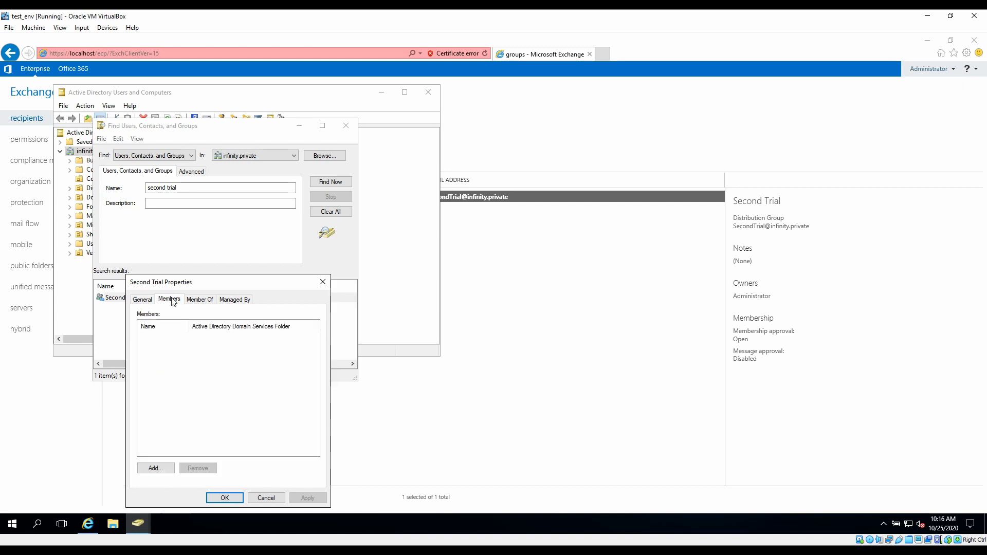
click(156, 469)
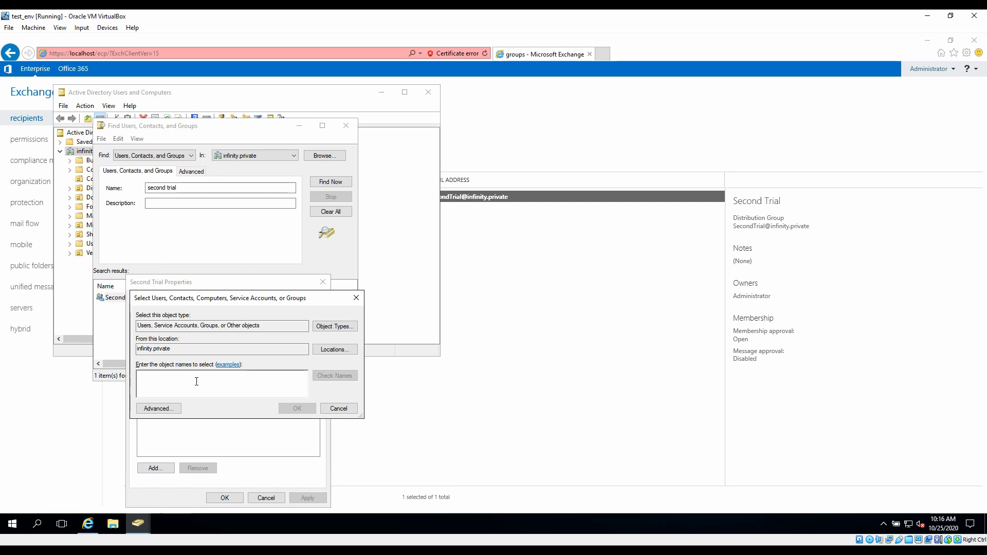
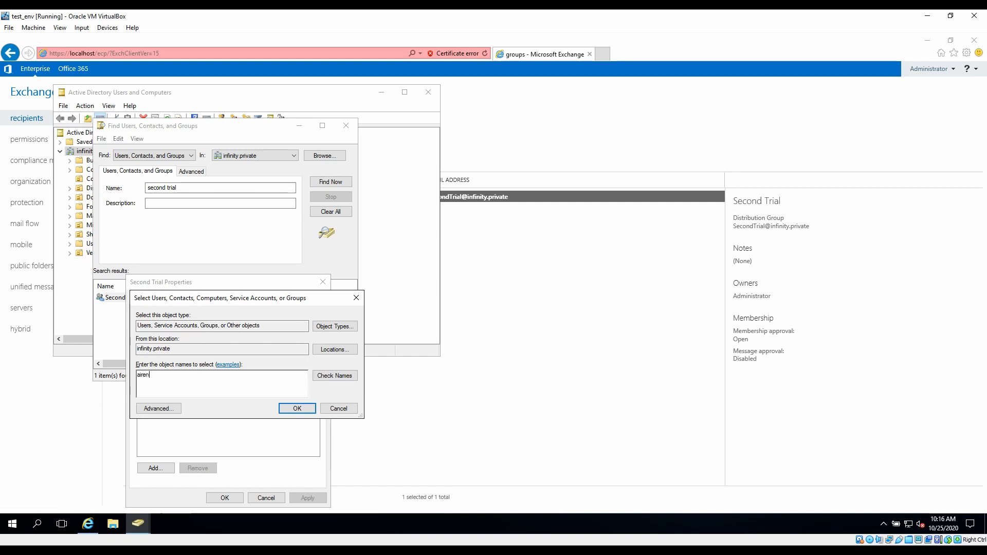
click(348, 380)
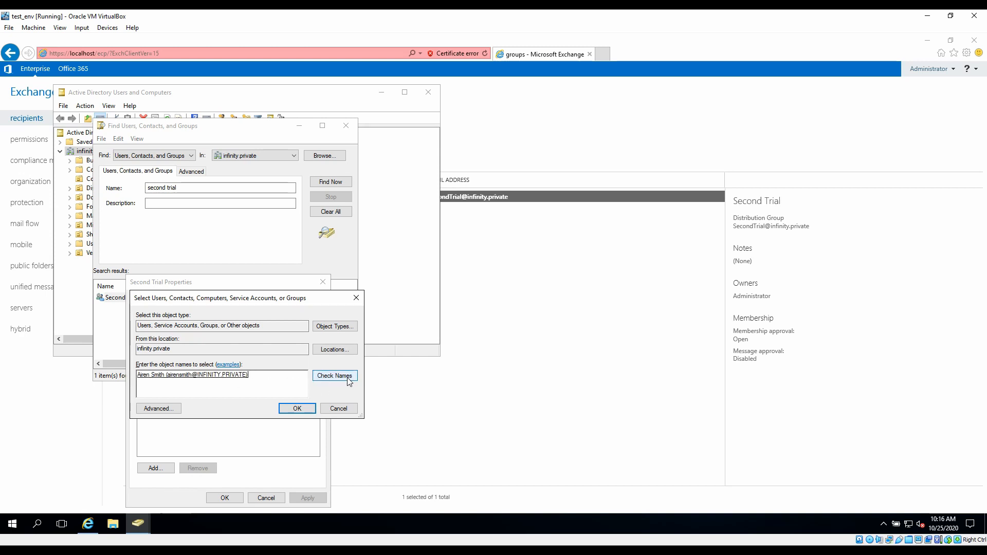
click(297, 409)
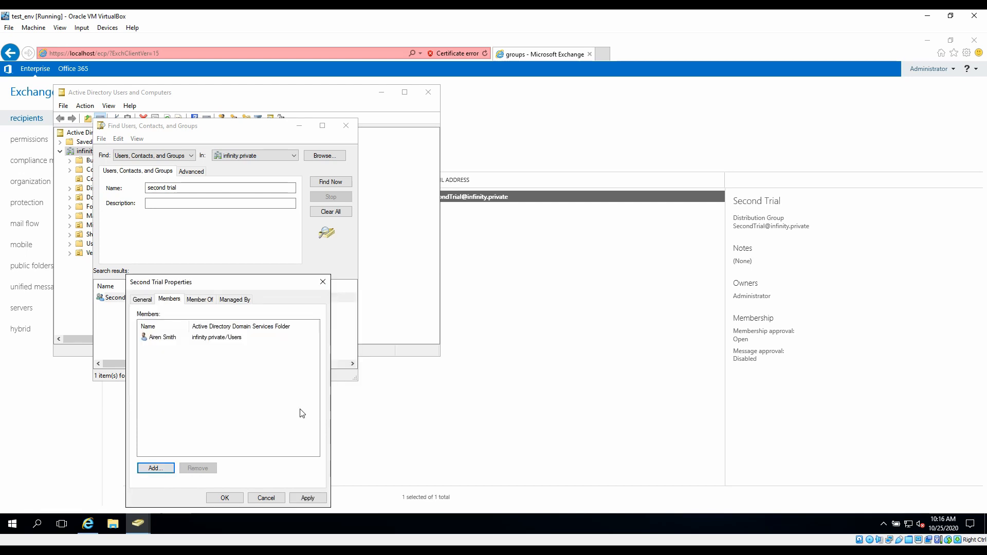
click(305, 498)
Step: Close the group's properties and search the domain for the second user by name
click(224, 497)
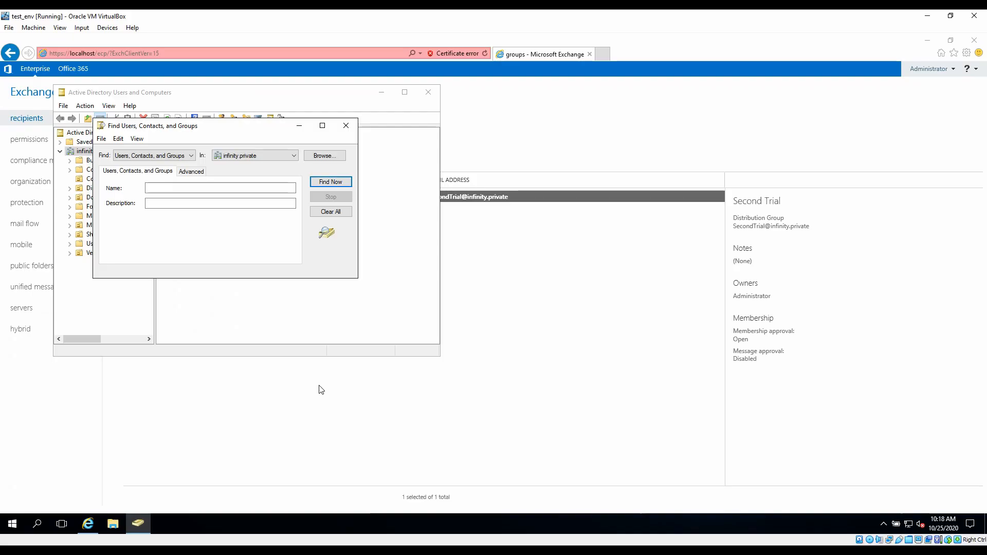
click(178, 201)
click(182, 187)
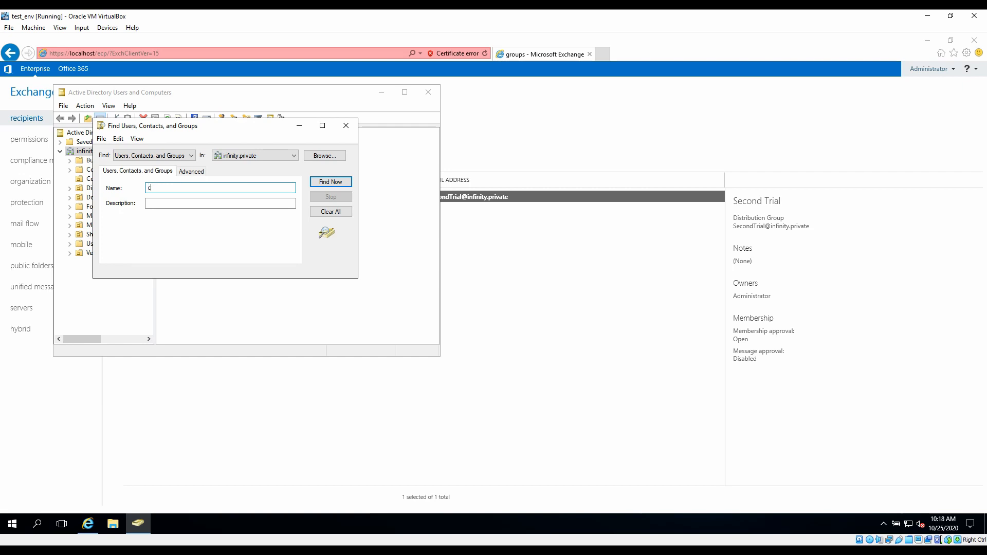
key(Return)
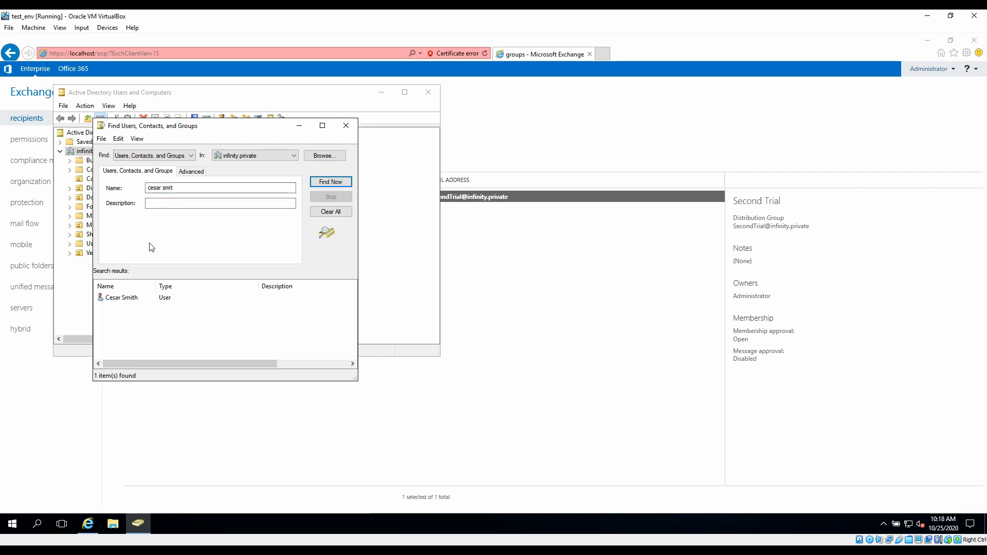
Step: Add the found user to the Second Trial group through Member Of, apply, and close the properties
double_click(138, 298)
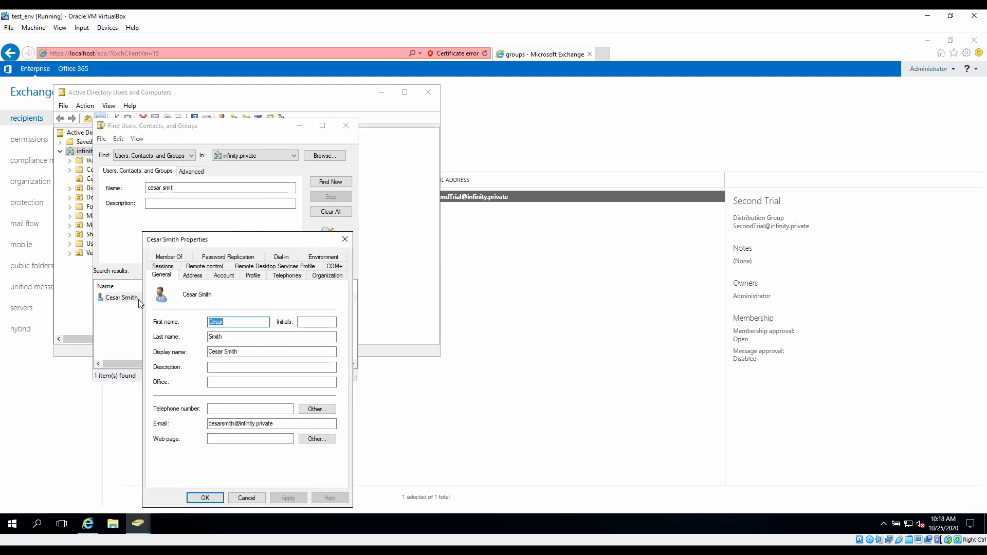
click(184, 258)
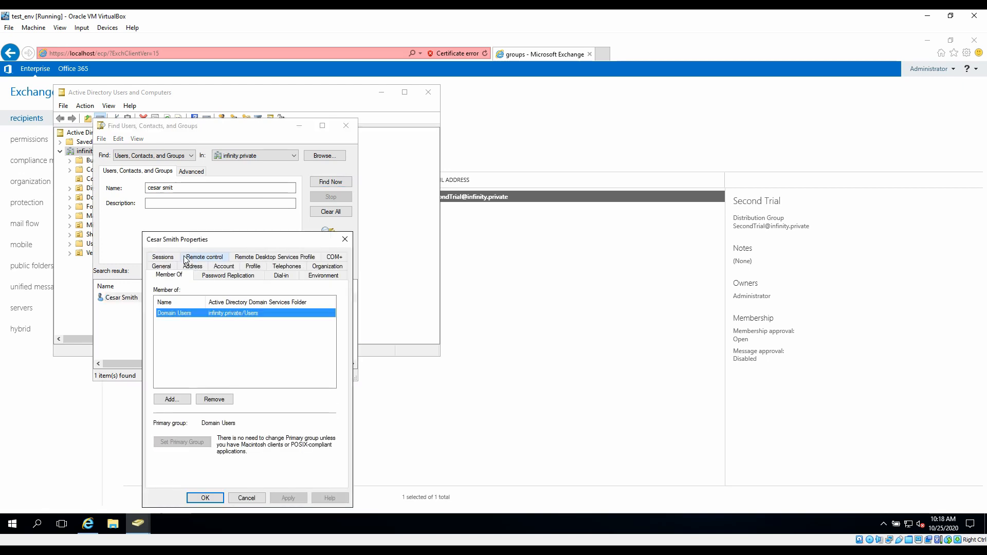
click(176, 403)
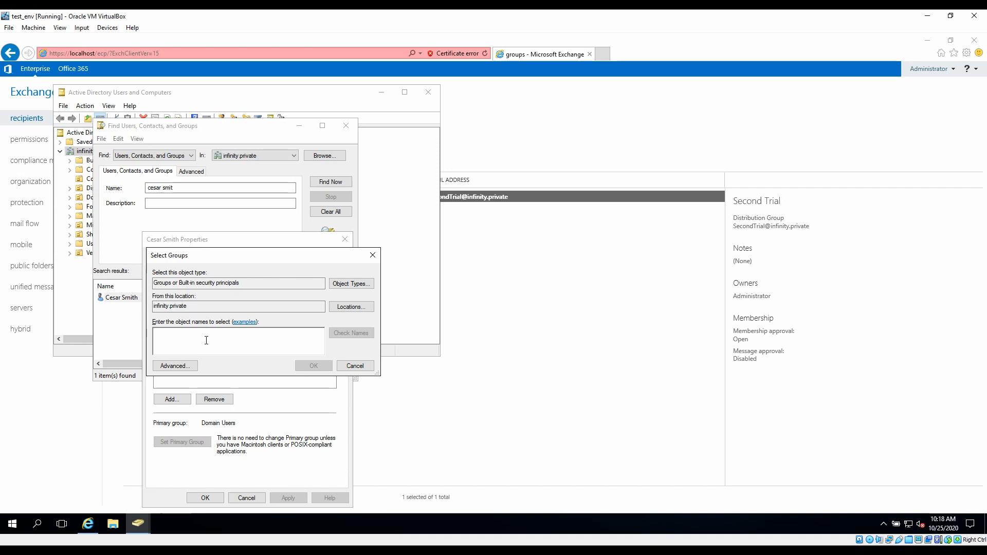
text(second tri)
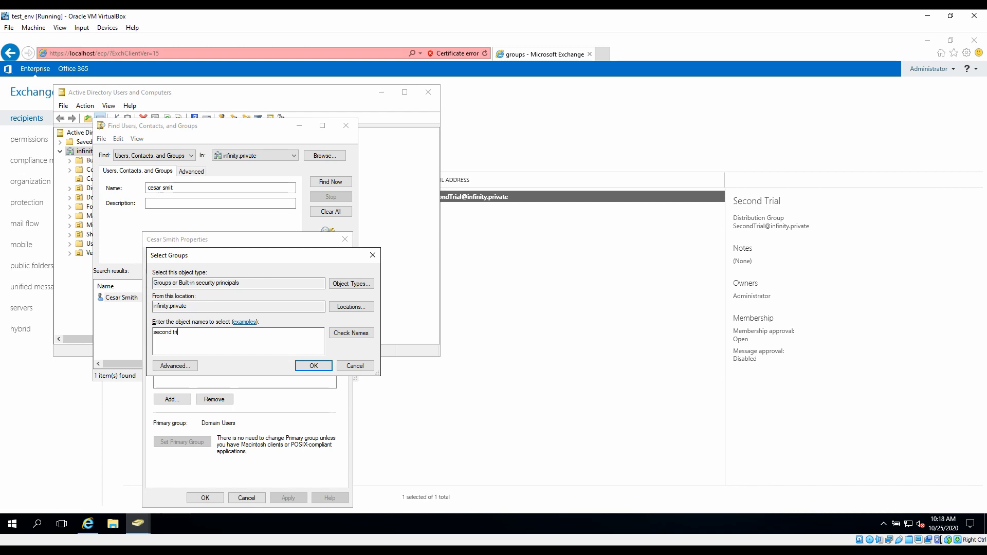
text(al)
click(356, 334)
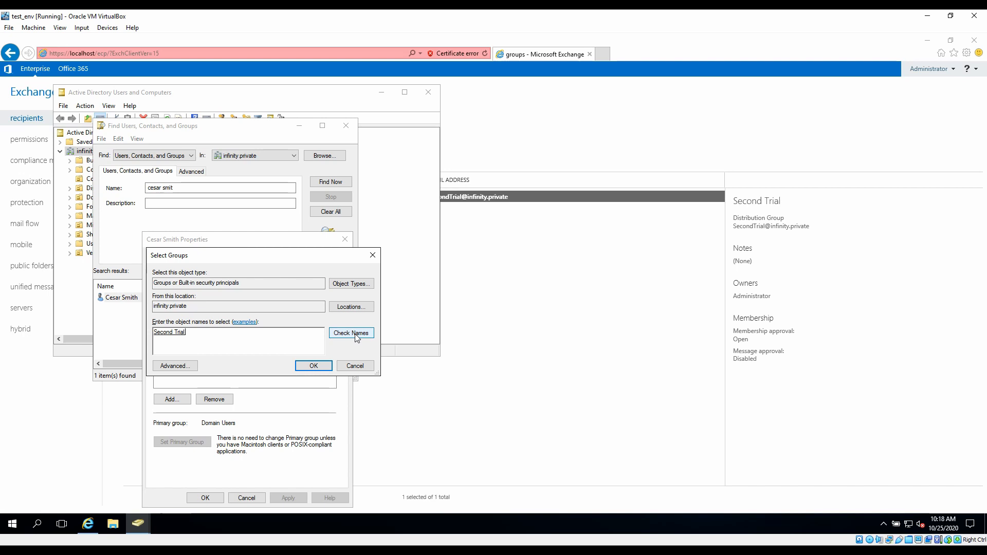
click(313, 367)
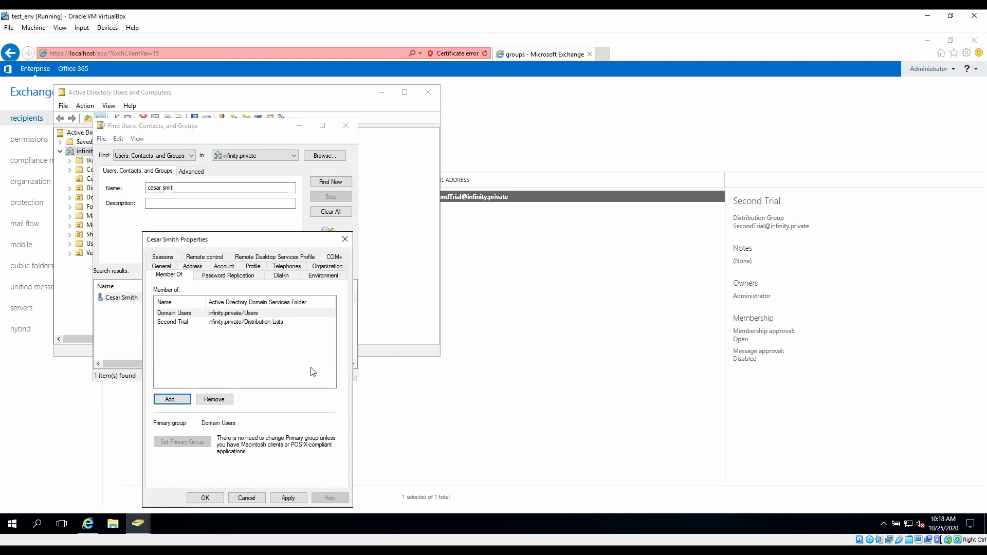
click(285, 498)
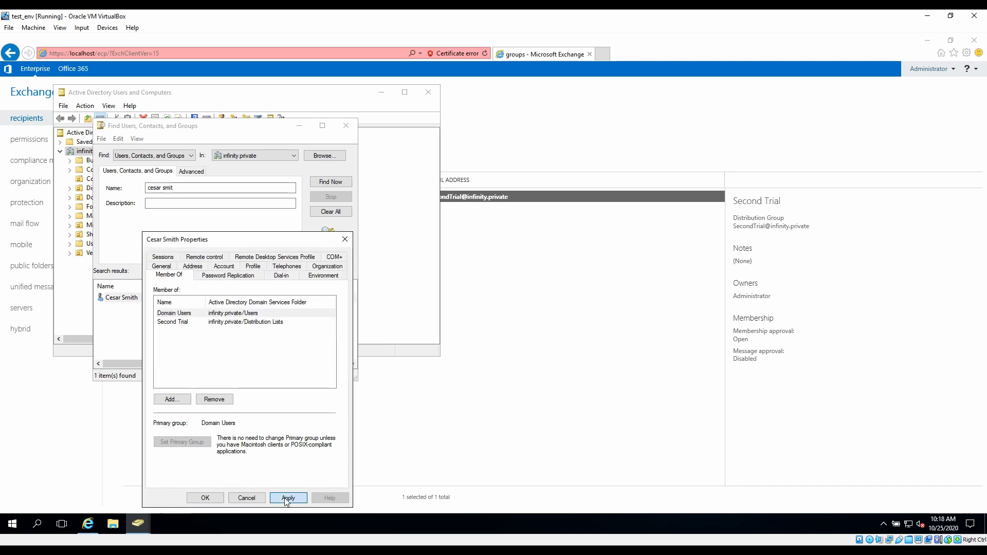
click(205, 498)
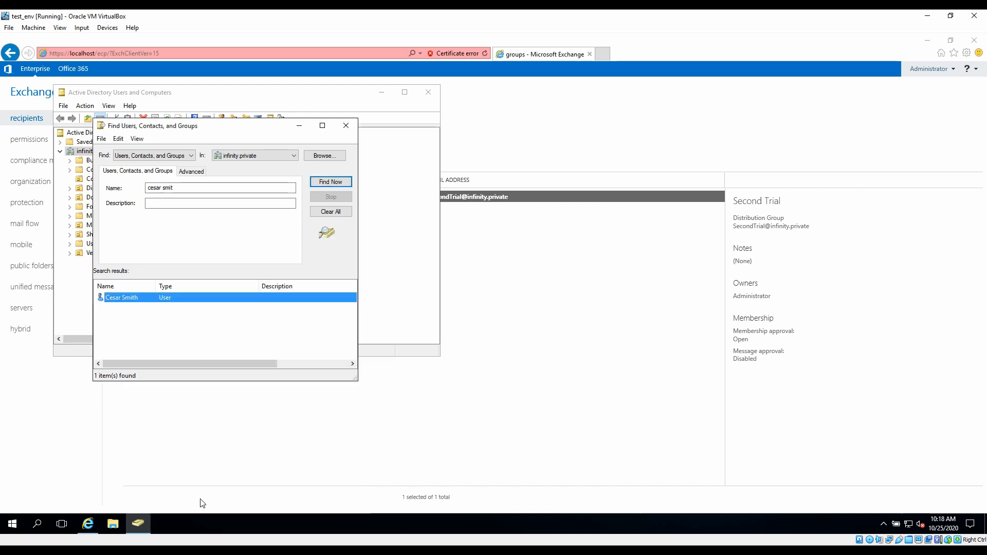
click(160, 331)
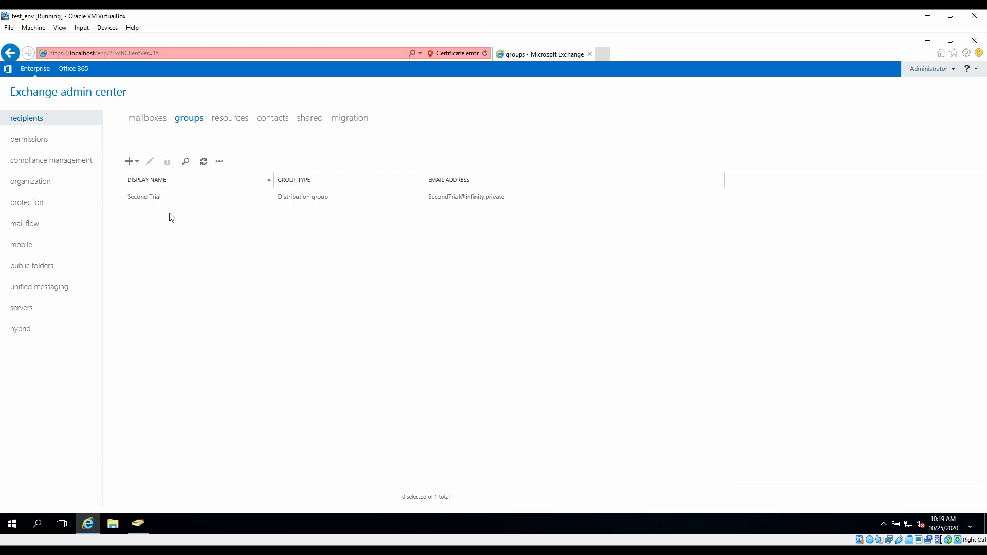
Step: Open Second Trial's membership page and bring up the member selection list
click(142, 199)
double_click(143, 200)
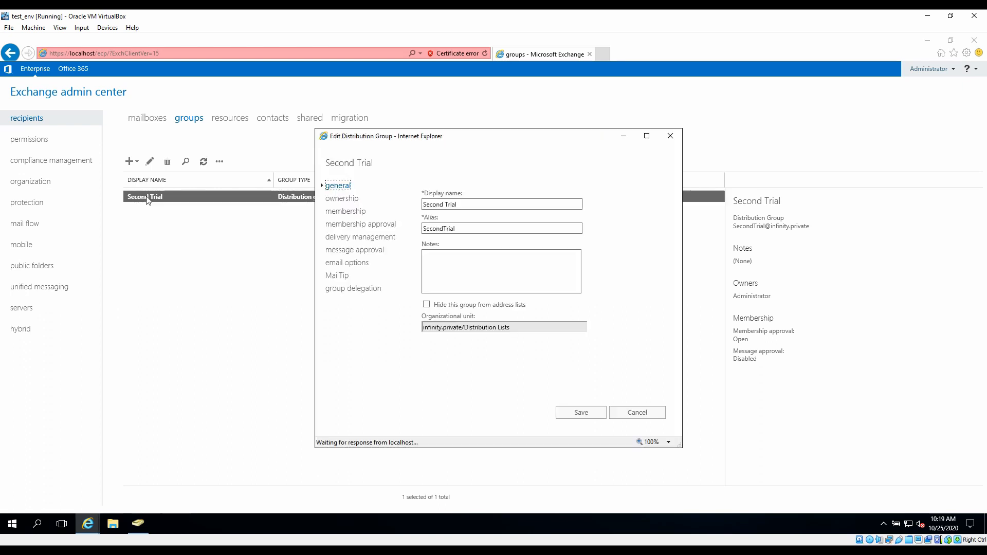
click(345, 213)
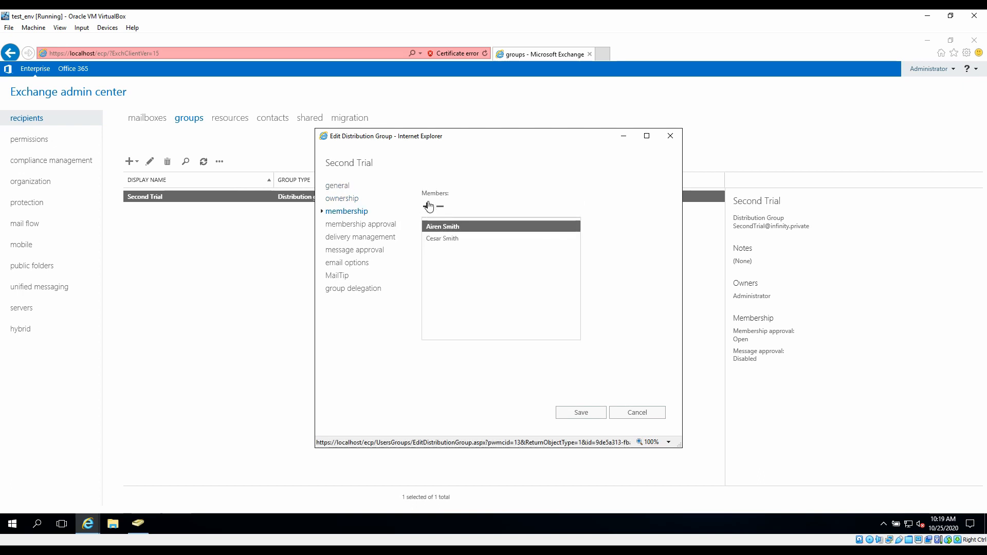
click(429, 206)
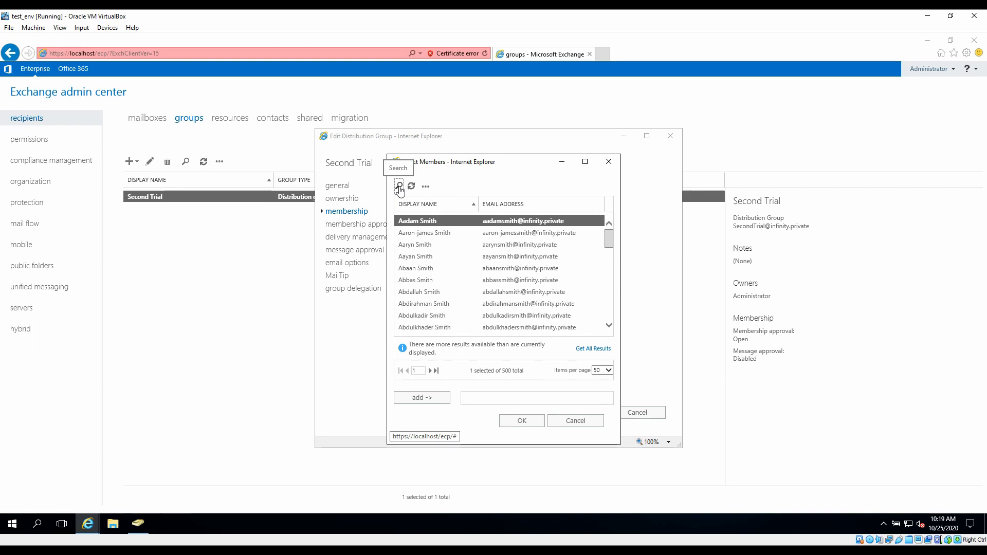
Step: Find the third user by name, add them to Second Trial's members, and save
click(400, 187)
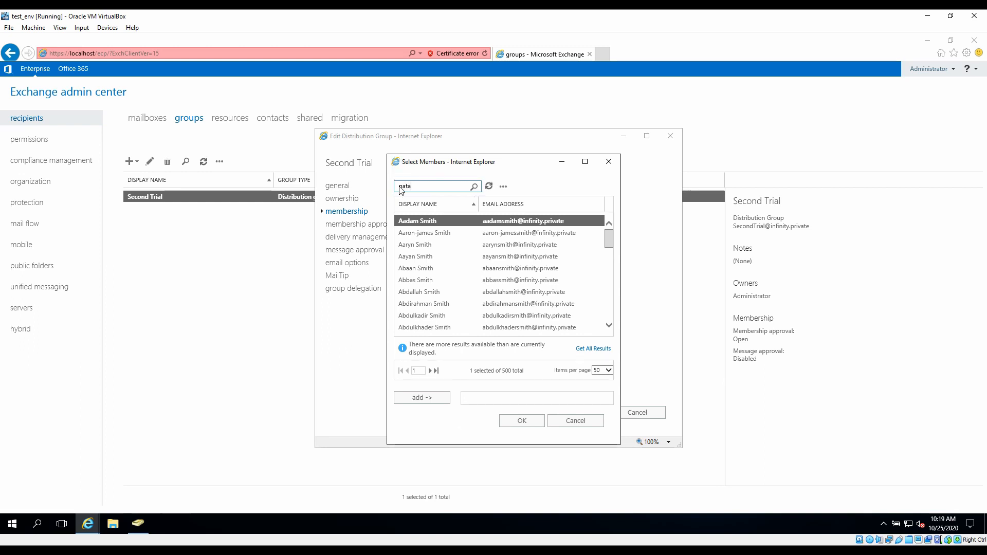
key(Return)
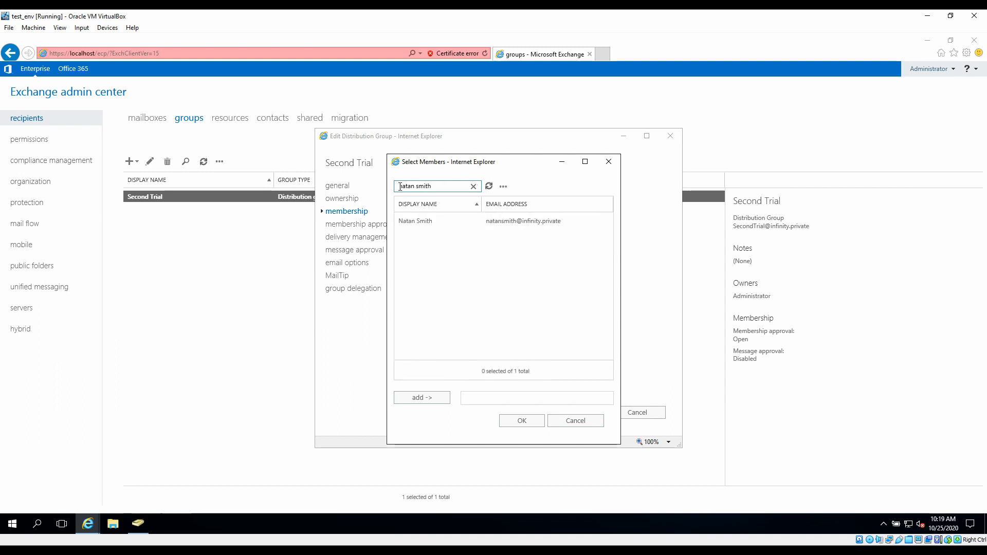
double_click(422, 221)
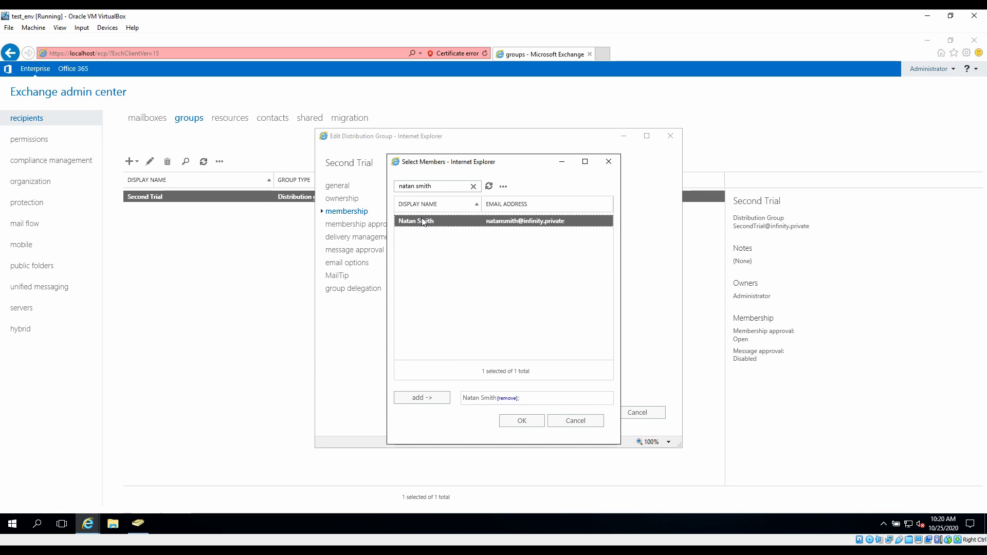
click(518, 421)
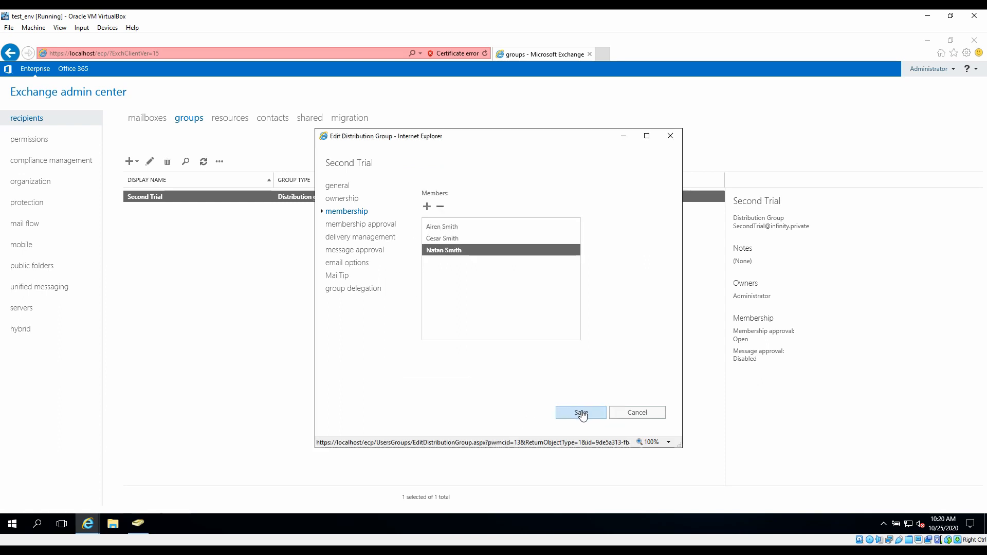
click(582, 415)
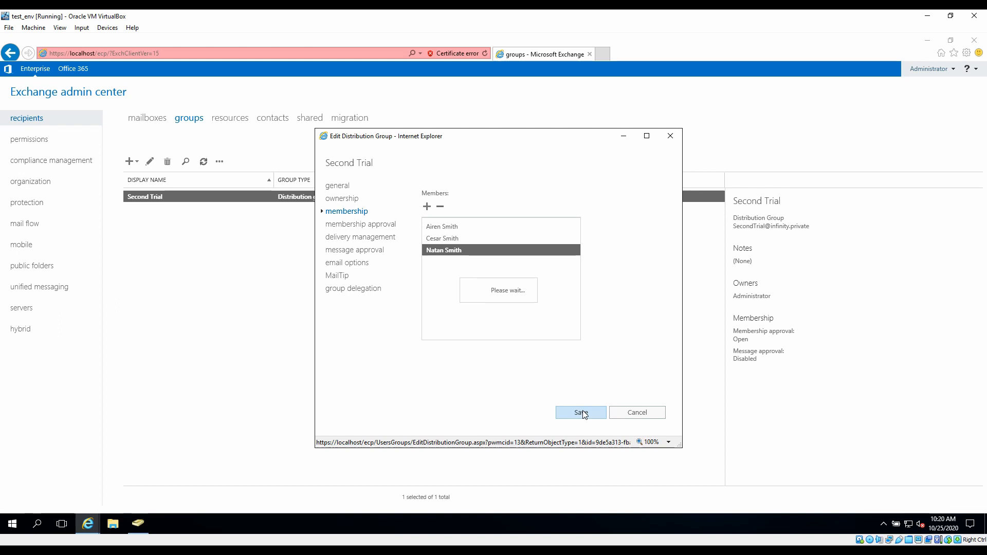